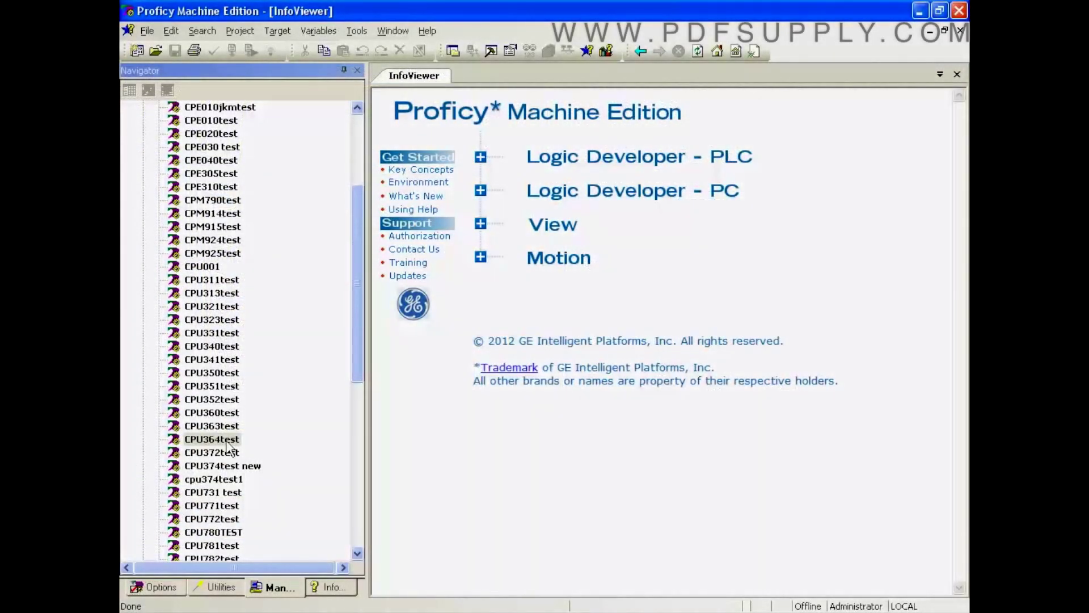
Open the CPU364test project and expand its Main Rack to list the slots.
double_click(211, 440)
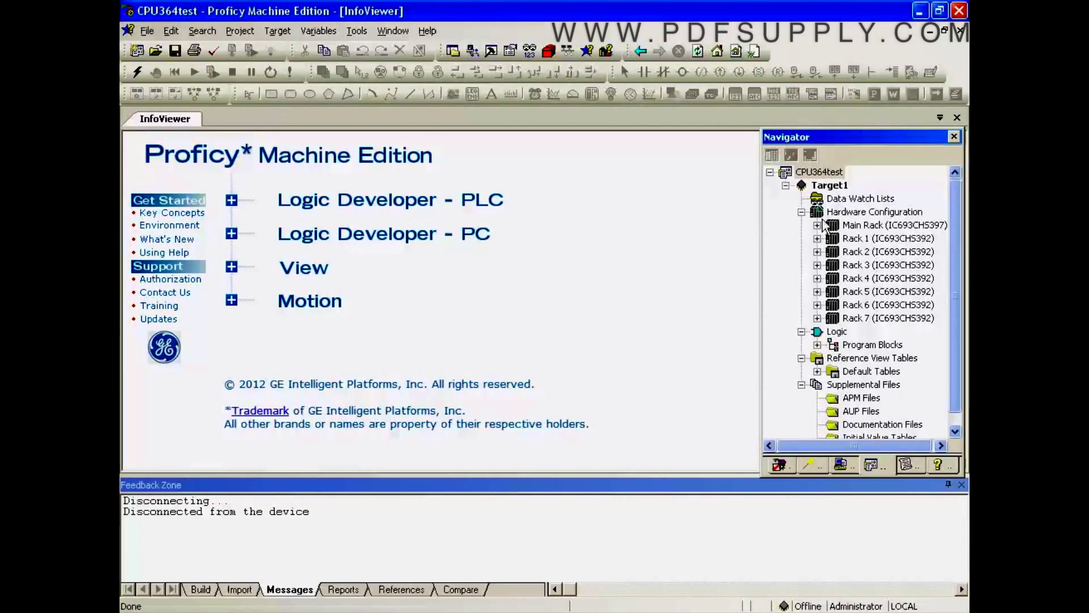
click(820, 226)
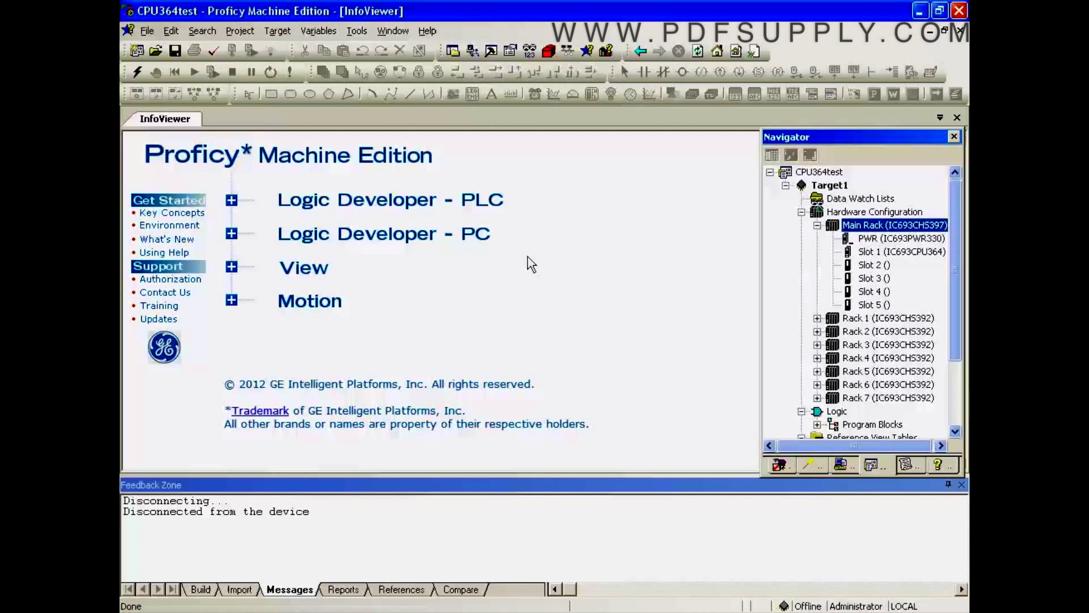
Go online with the controller and switch the session to Programmer mode.
click(137, 72)
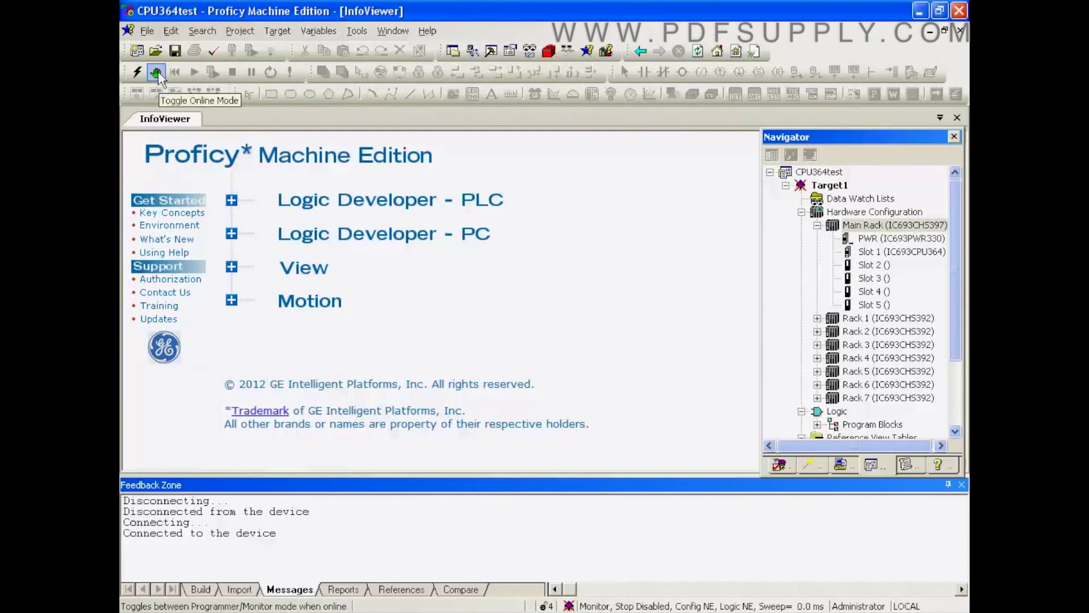
click(156, 73)
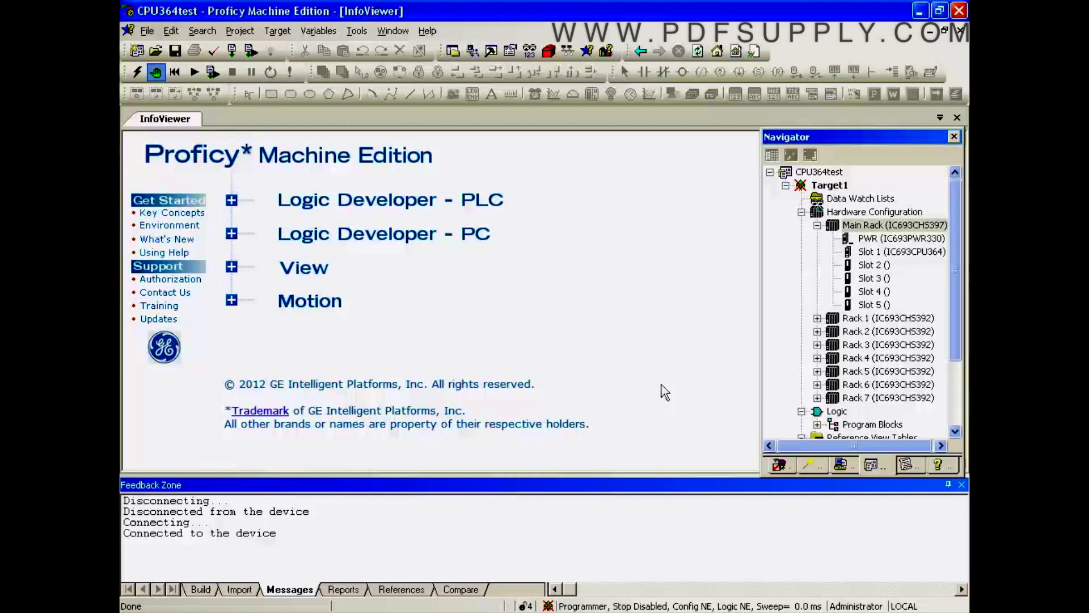
click(278, 33)
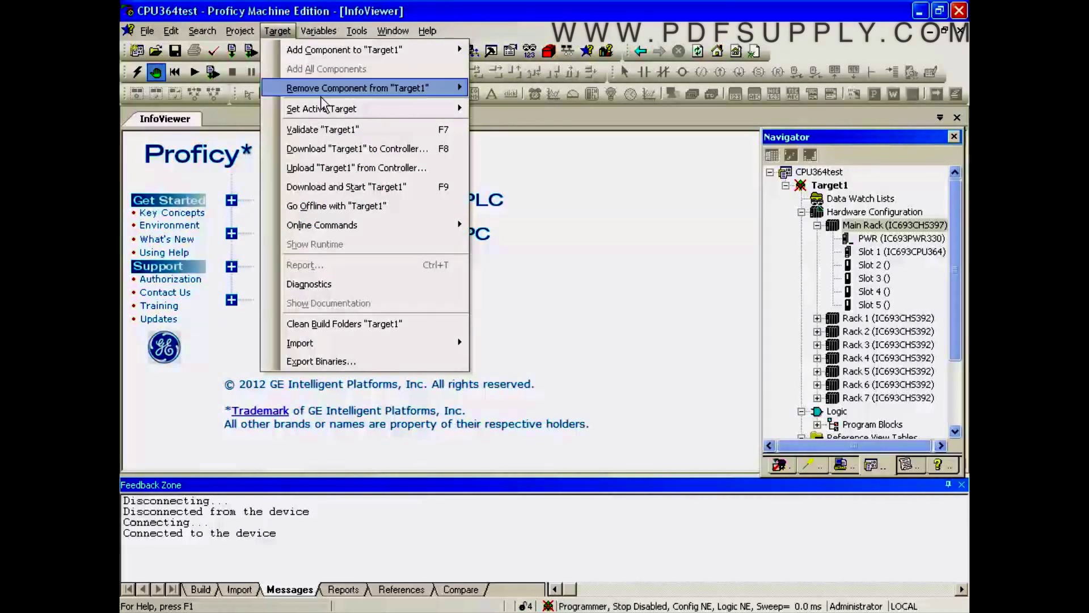
mouse_move(322, 225)
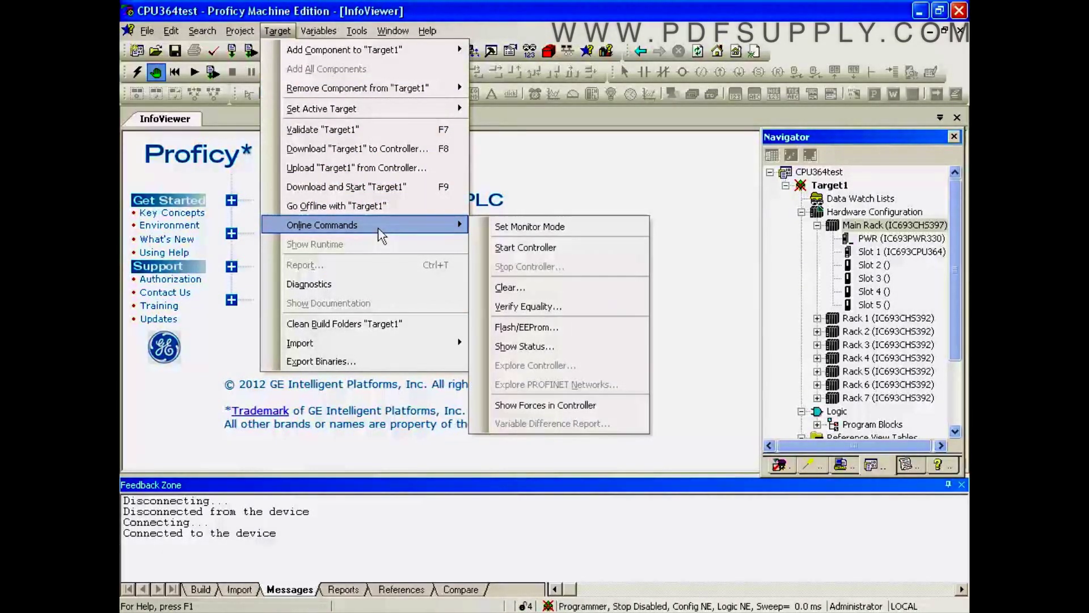
Clear the Controller Fault Table and IO Fault Table from controller memory.
click(510, 287)
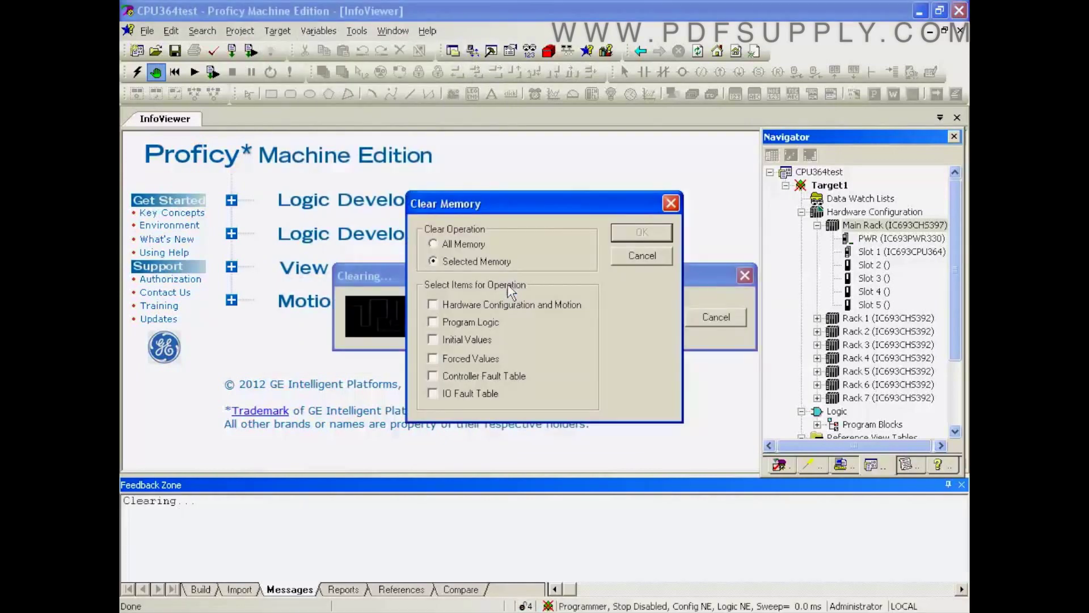
click(439, 379)
click(433, 394)
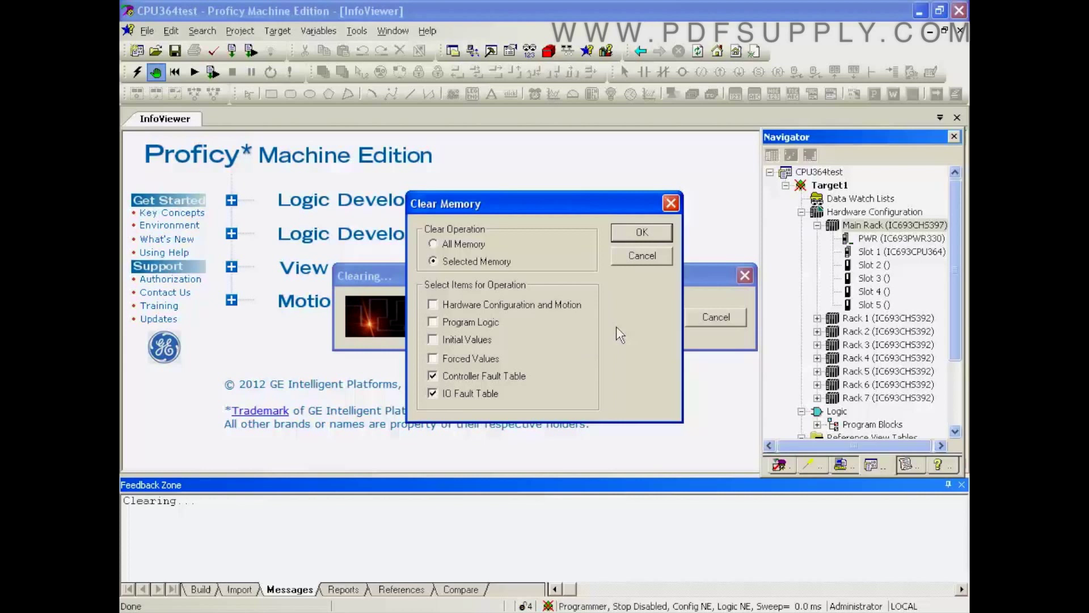
click(637, 234)
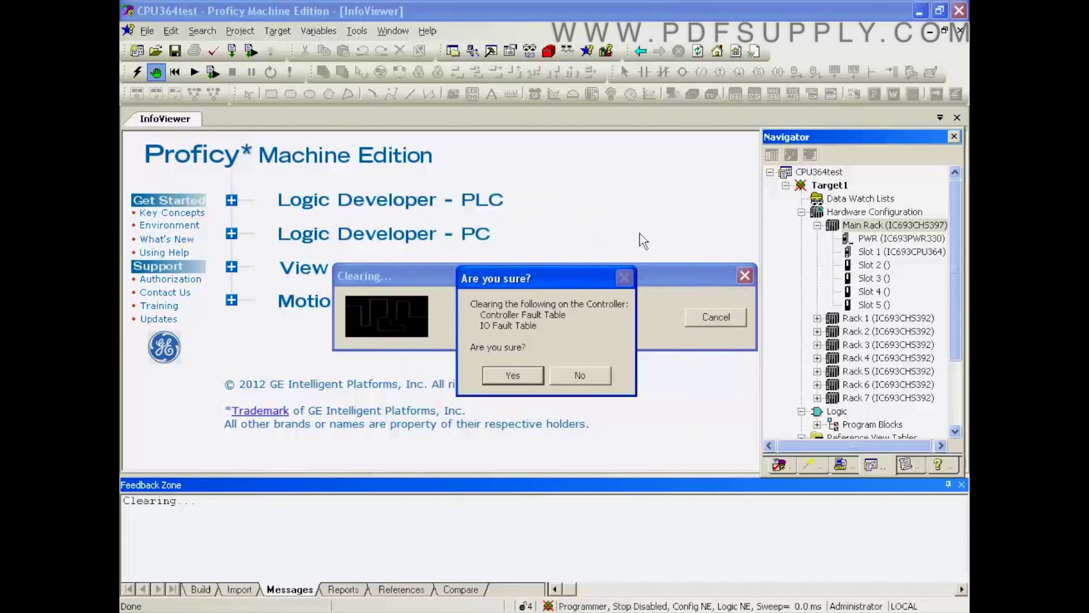
click(528, 378)
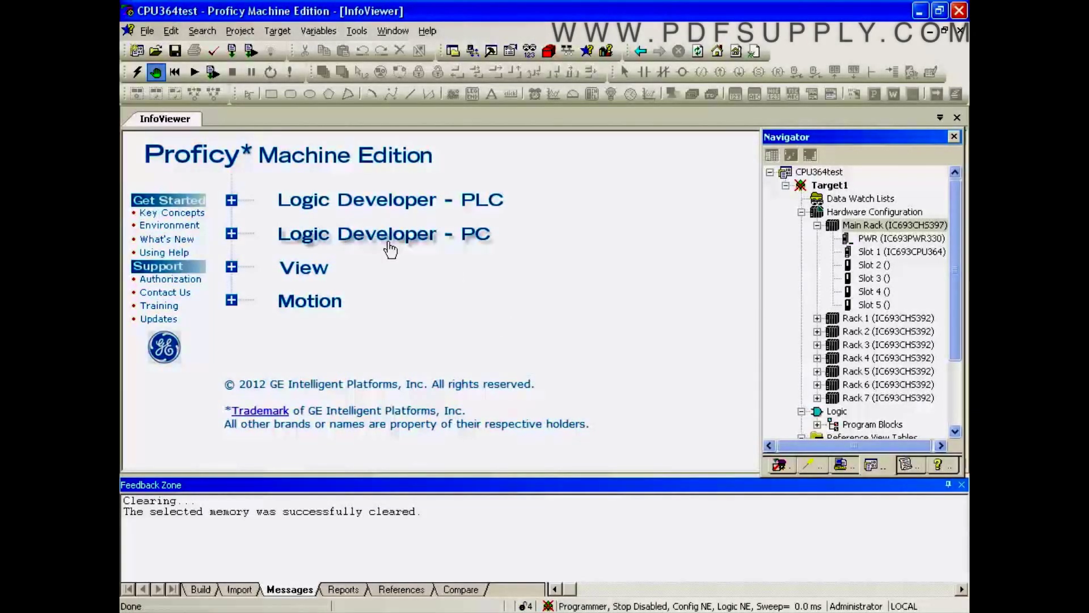
Download hardware configuration and logic to the controller, overwriting its target name.
click(213, 75)
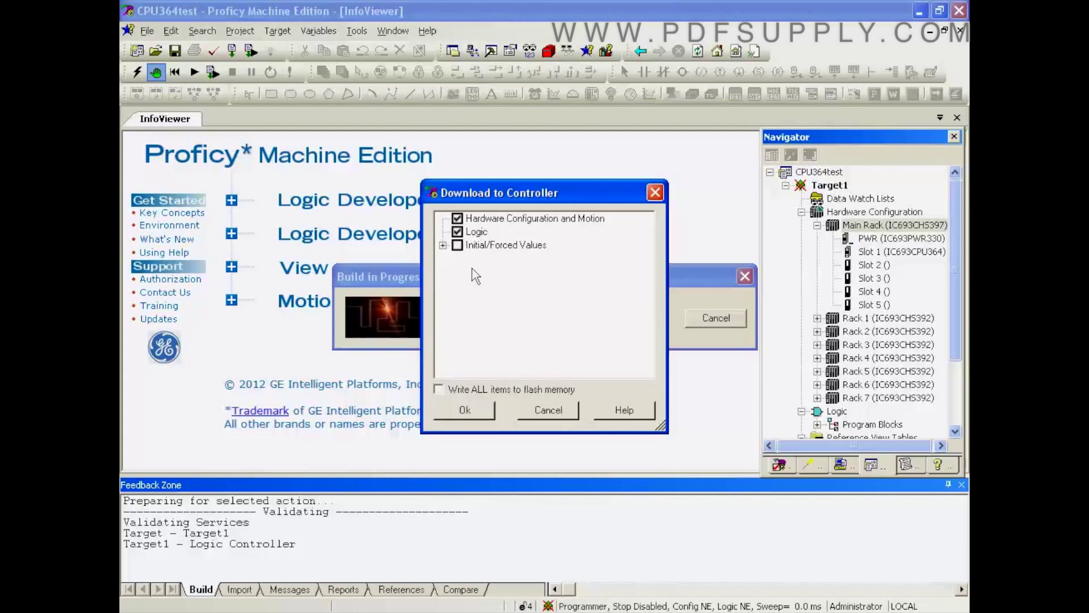
click(469, 409)
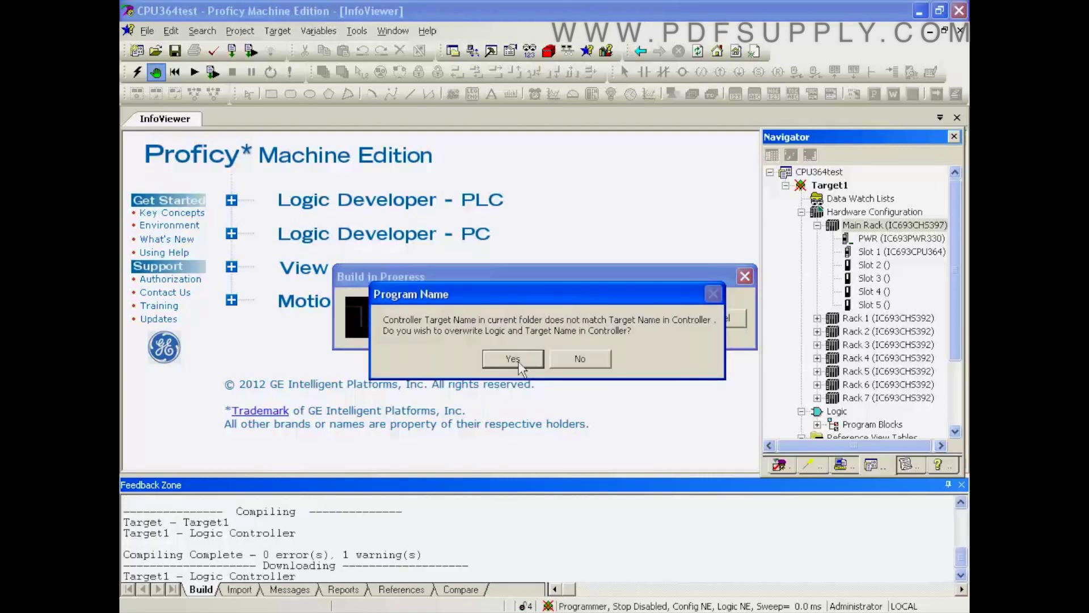
click(513, 359)
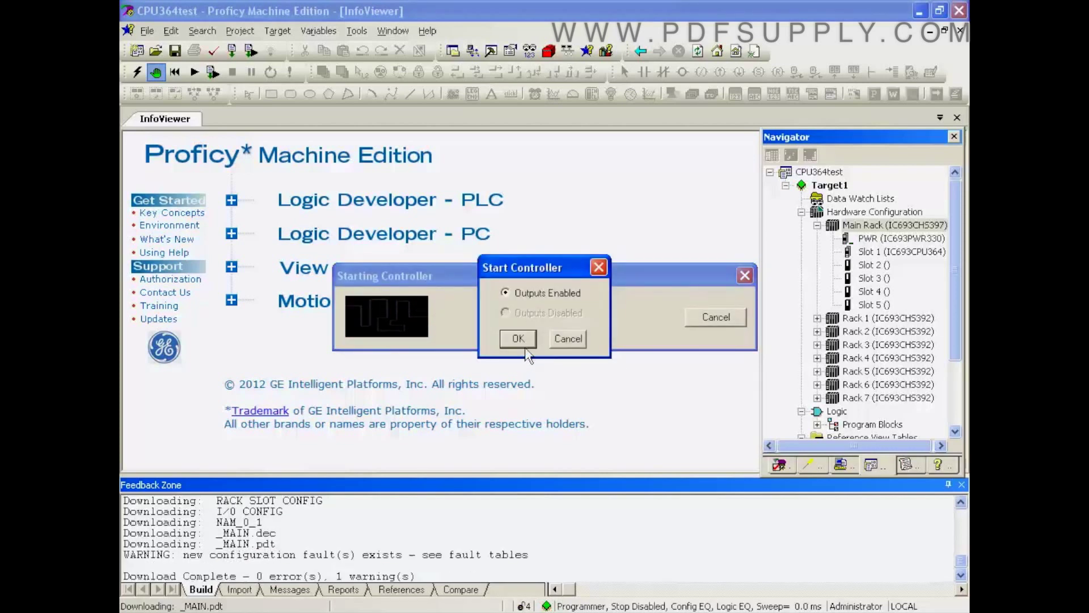
Start the controller with Outputs Enabled.
click(518, 337)
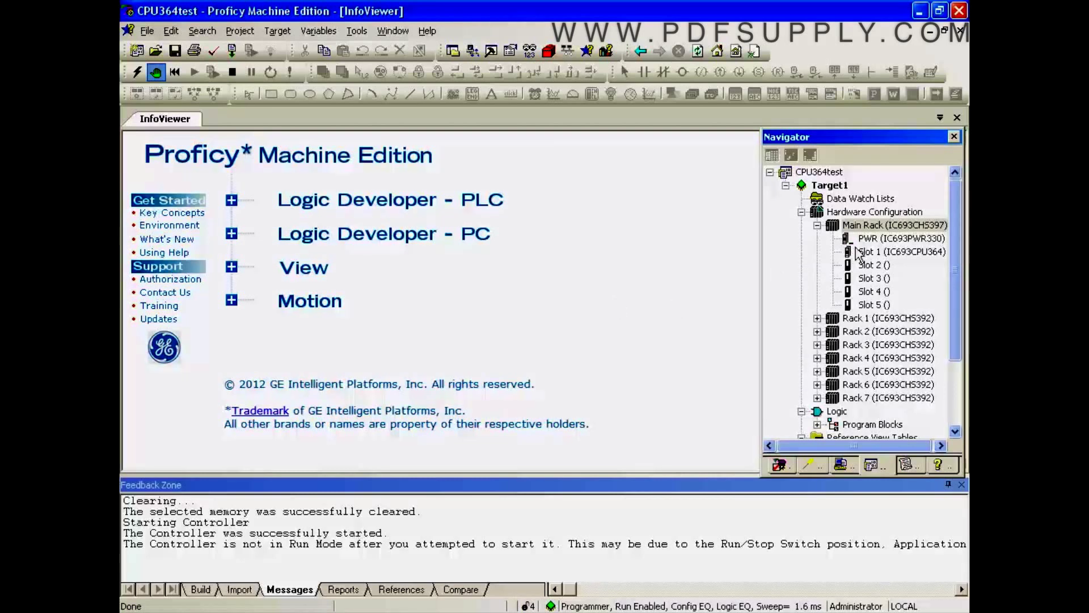
View the Slot 1 IC693CPU364 Ethernet parameters with IP address and subnet mask.
double_click(873, 253)
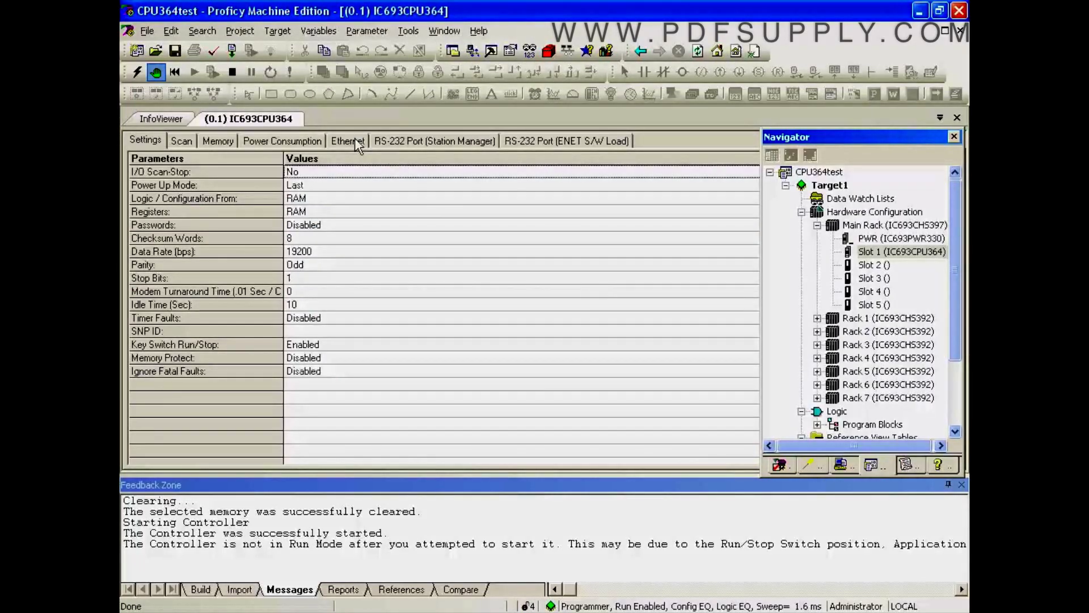
click(354, 139)
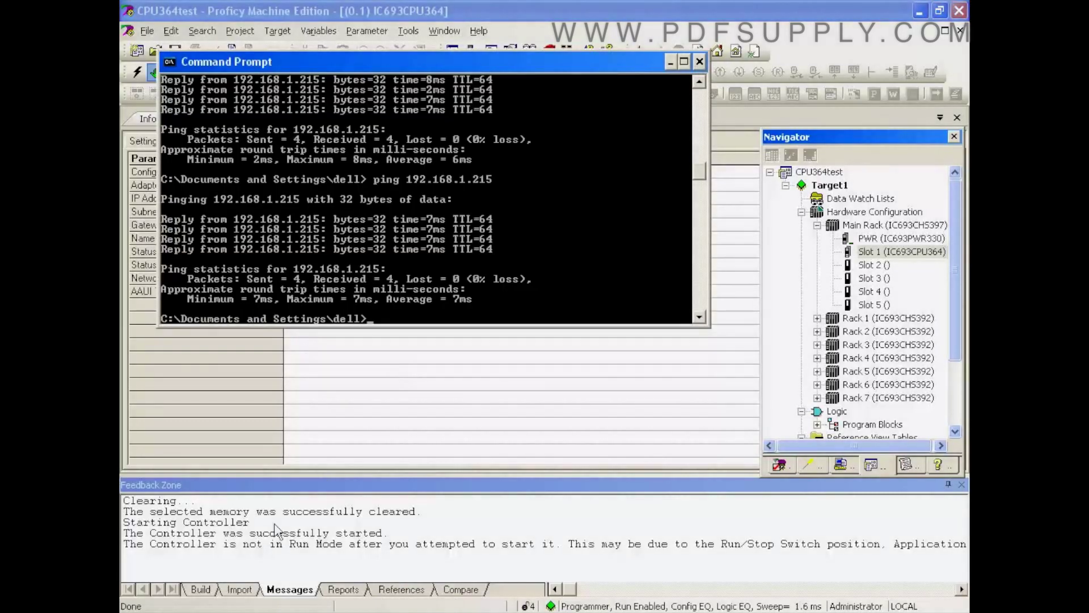
Dismiss the Start menu and bring the Command Prompt window back to the front.
key(super)
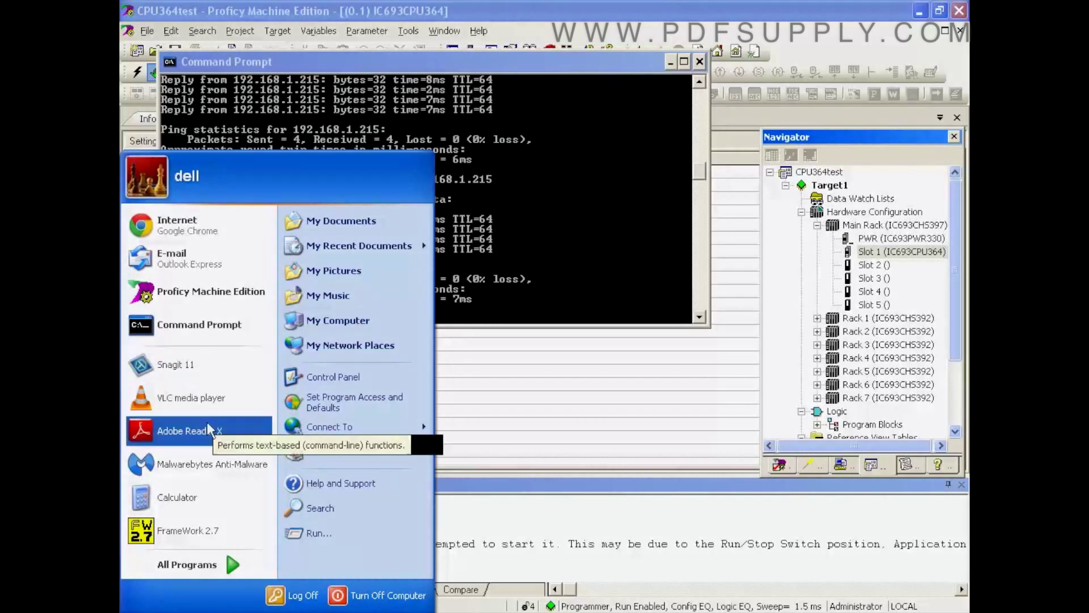
click(485, 386)
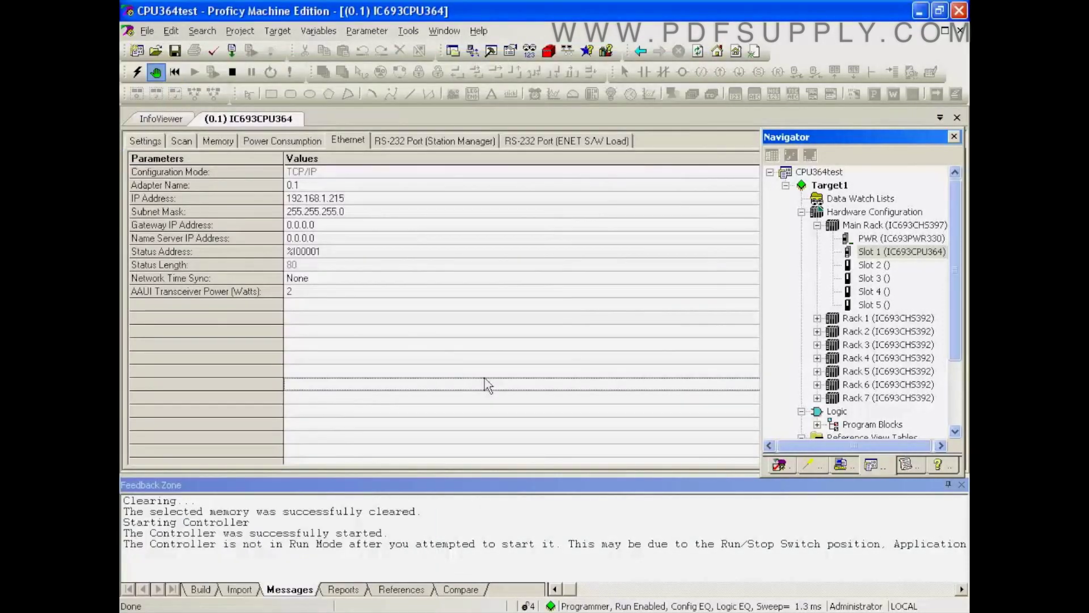
click(324, 611)
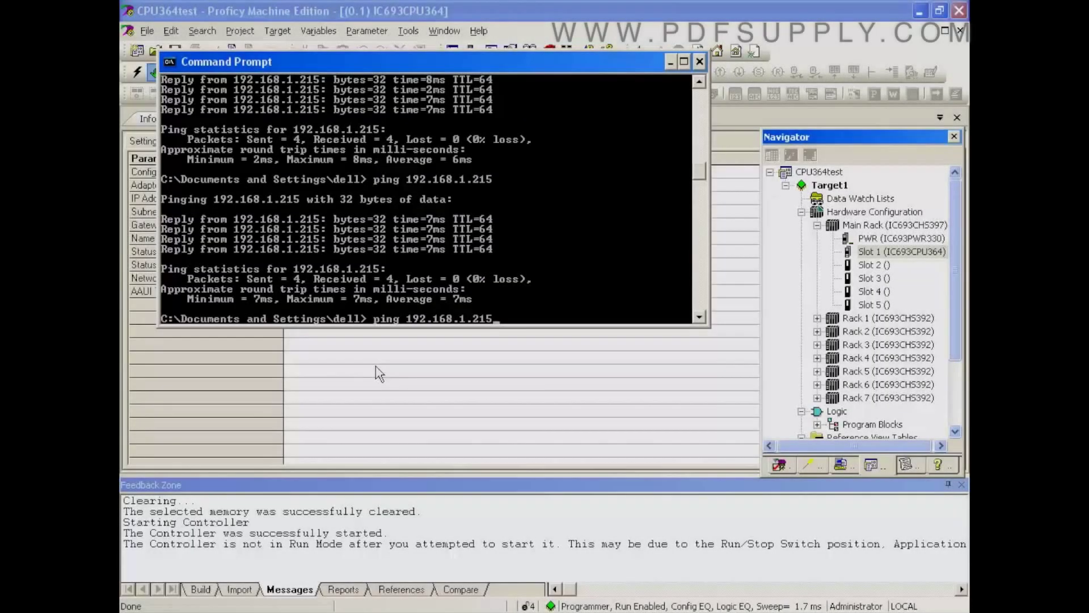
Ping 192.168.1.215 and get four replies with 0% packet loss.
key(Return)
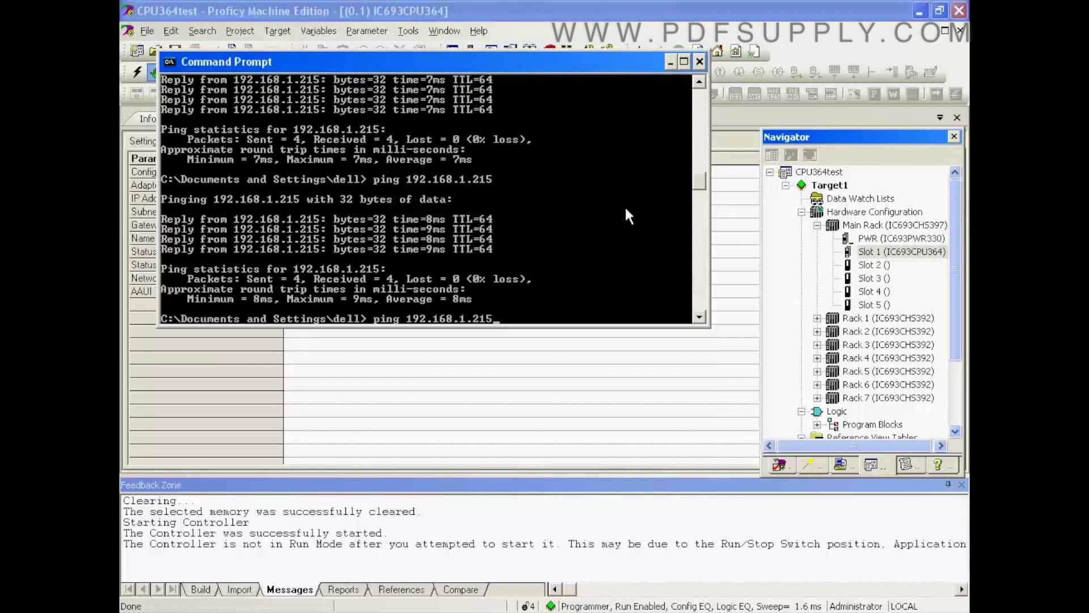
Rerun the ping to 192.168.1.215, again getting four replies with no loss.
key(Return)
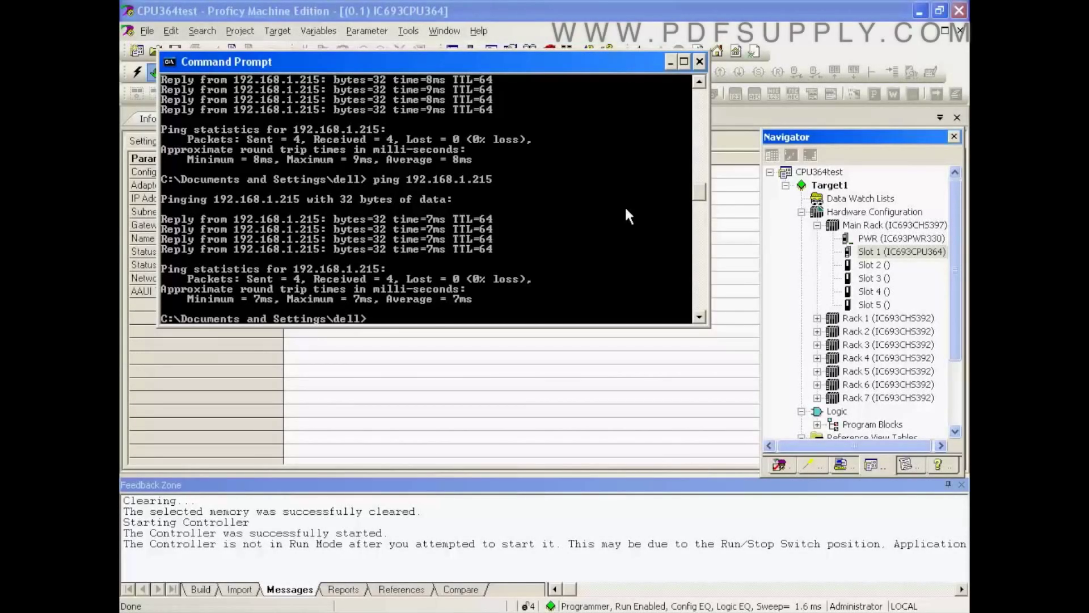
Repeat the ping to 192.168.1.215, which times out with 100% loss, then minimize the console.
key(Up)
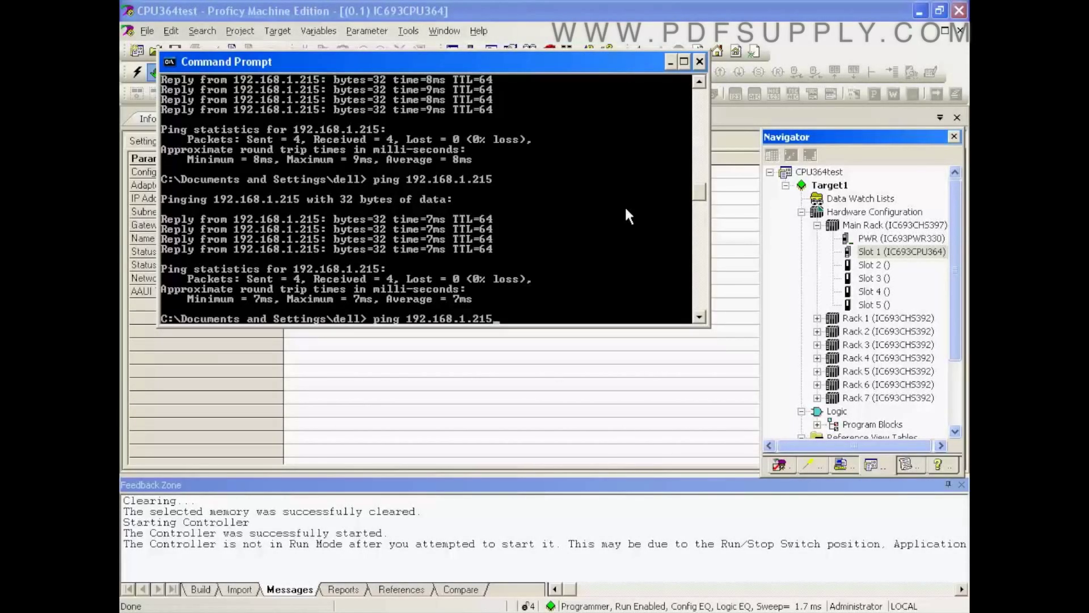
key(Return)
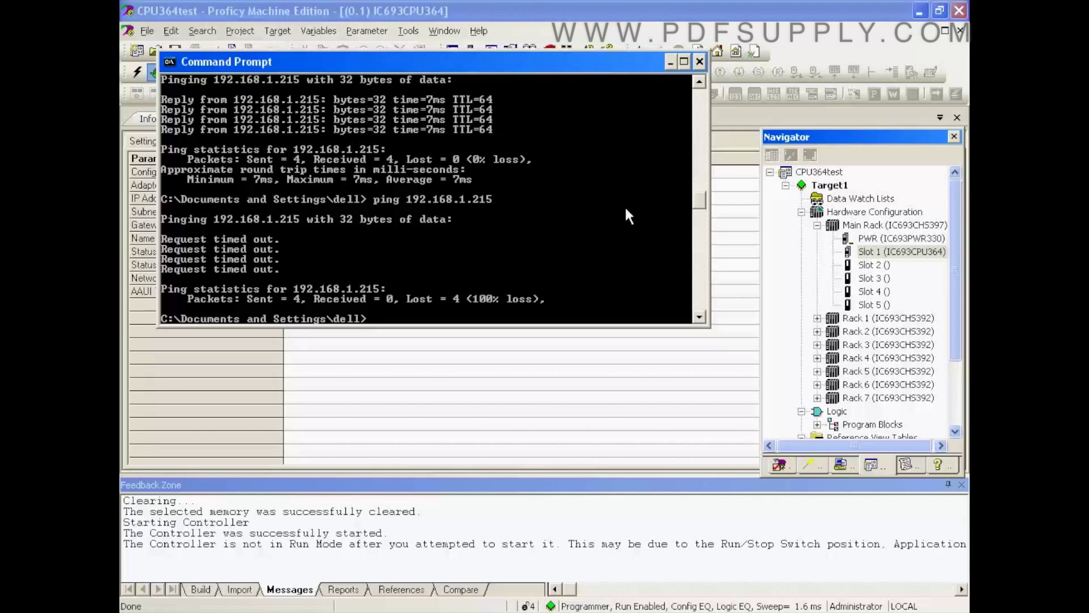
click(670, 62)
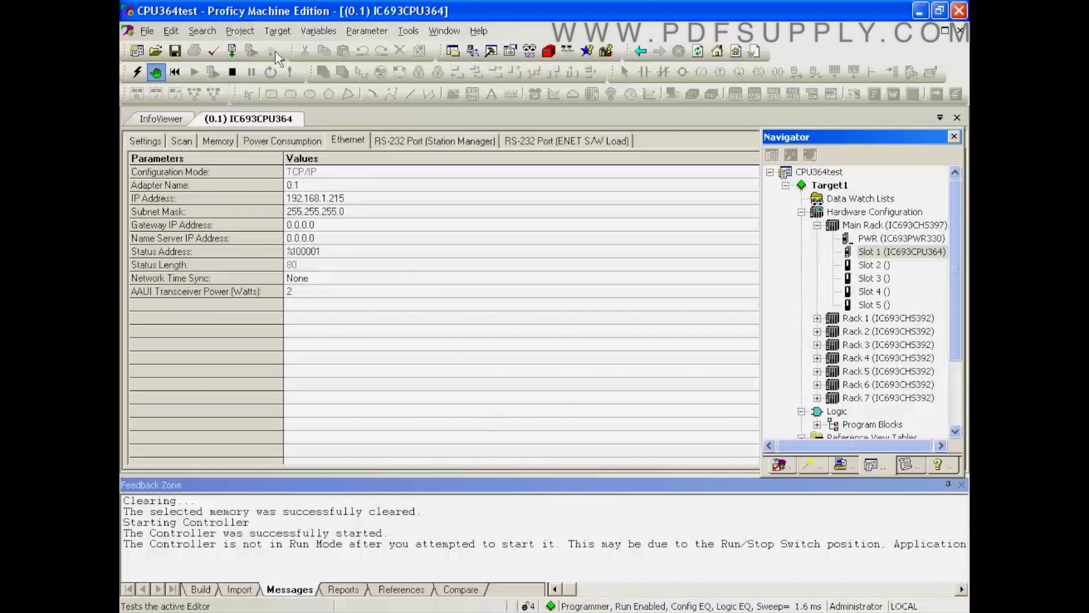
Stop the active controller with the Outputs Disabled option.
click(233, 72)
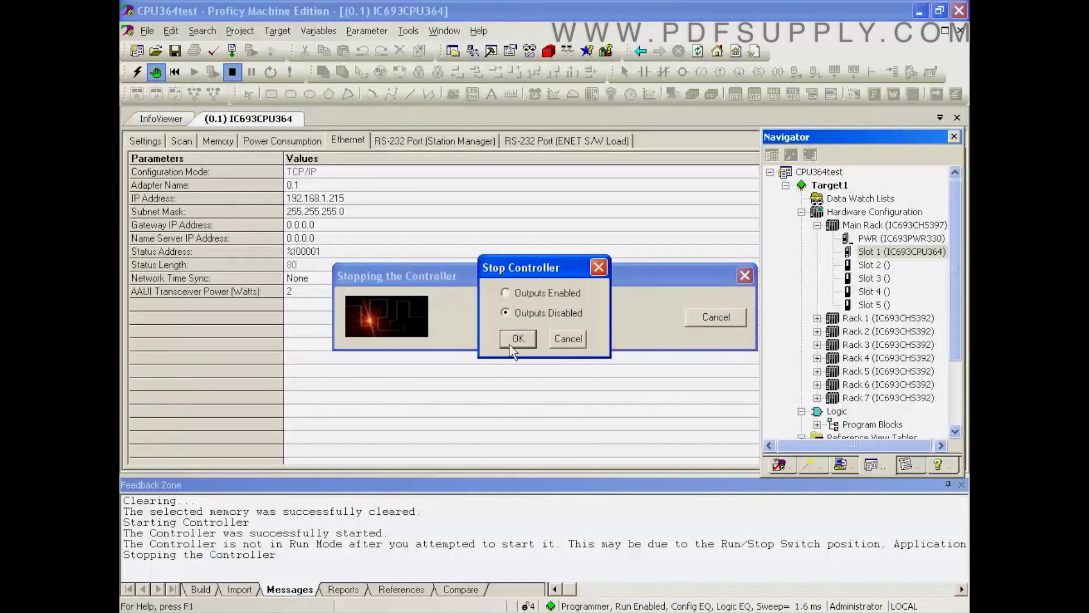
click(516, 340)
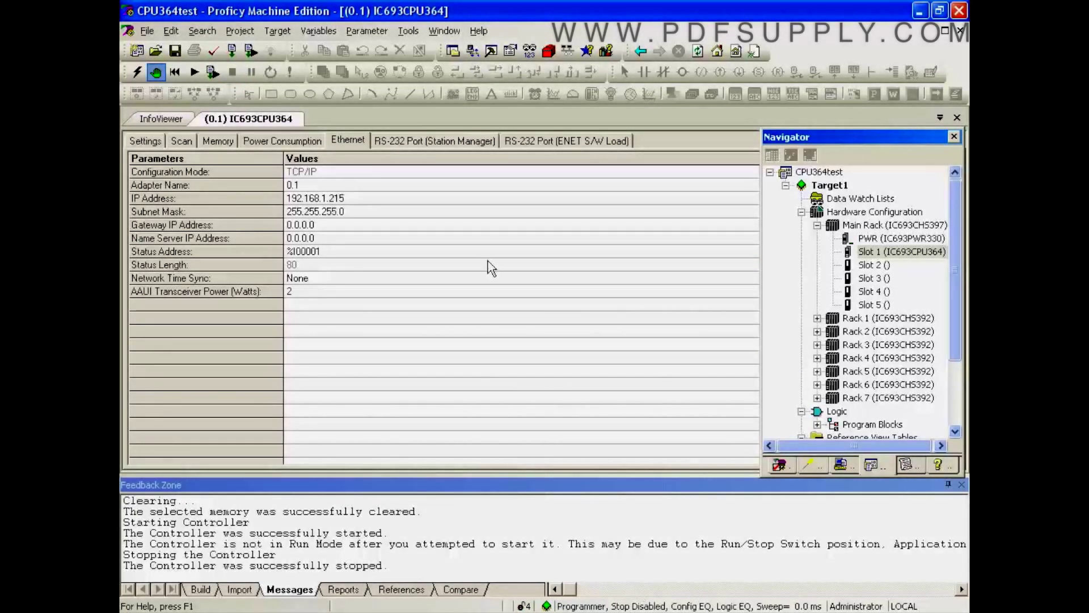
Open the controller fault table from Target > Diagnostics and clear both 'No user program present' faults.
click(277, 32)
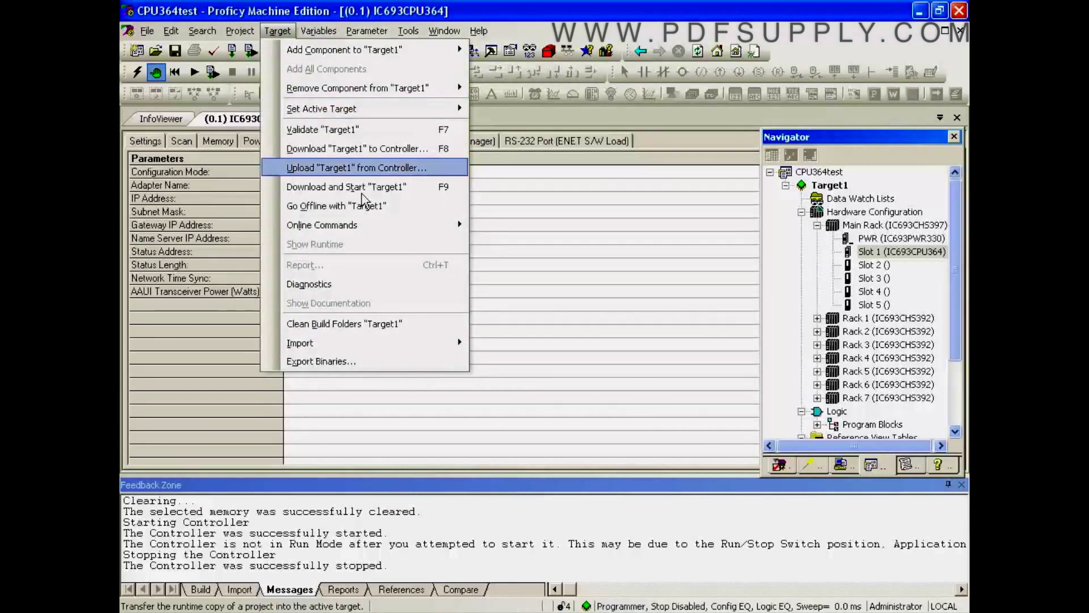
click(332, 288)
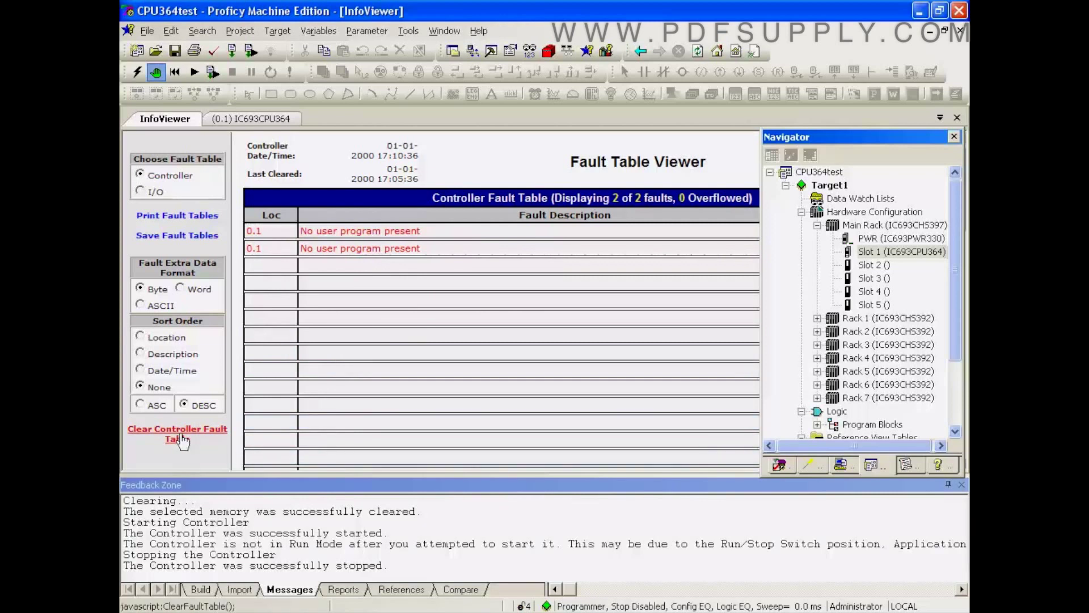
click(182, 434)
click(512, 370)
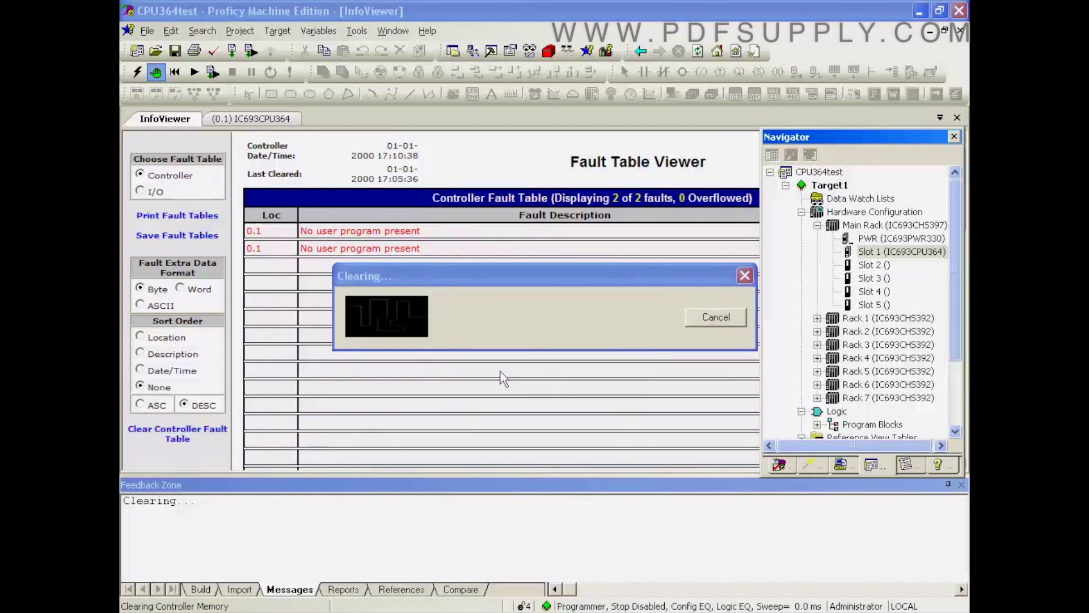